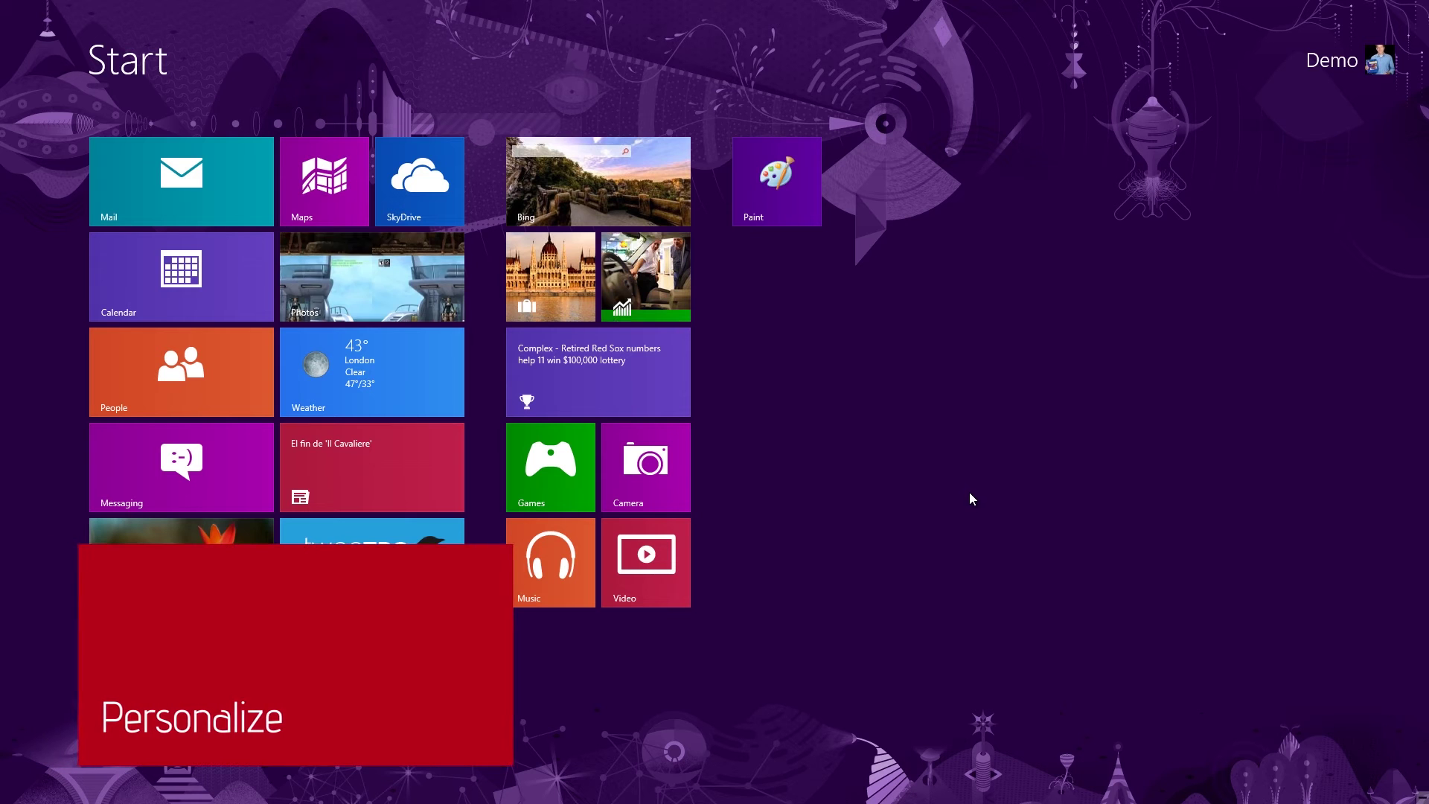
# Step: Show the charms bar and open the Settings charm from the Start screen
pyautogui.moveTo(1424, 798)
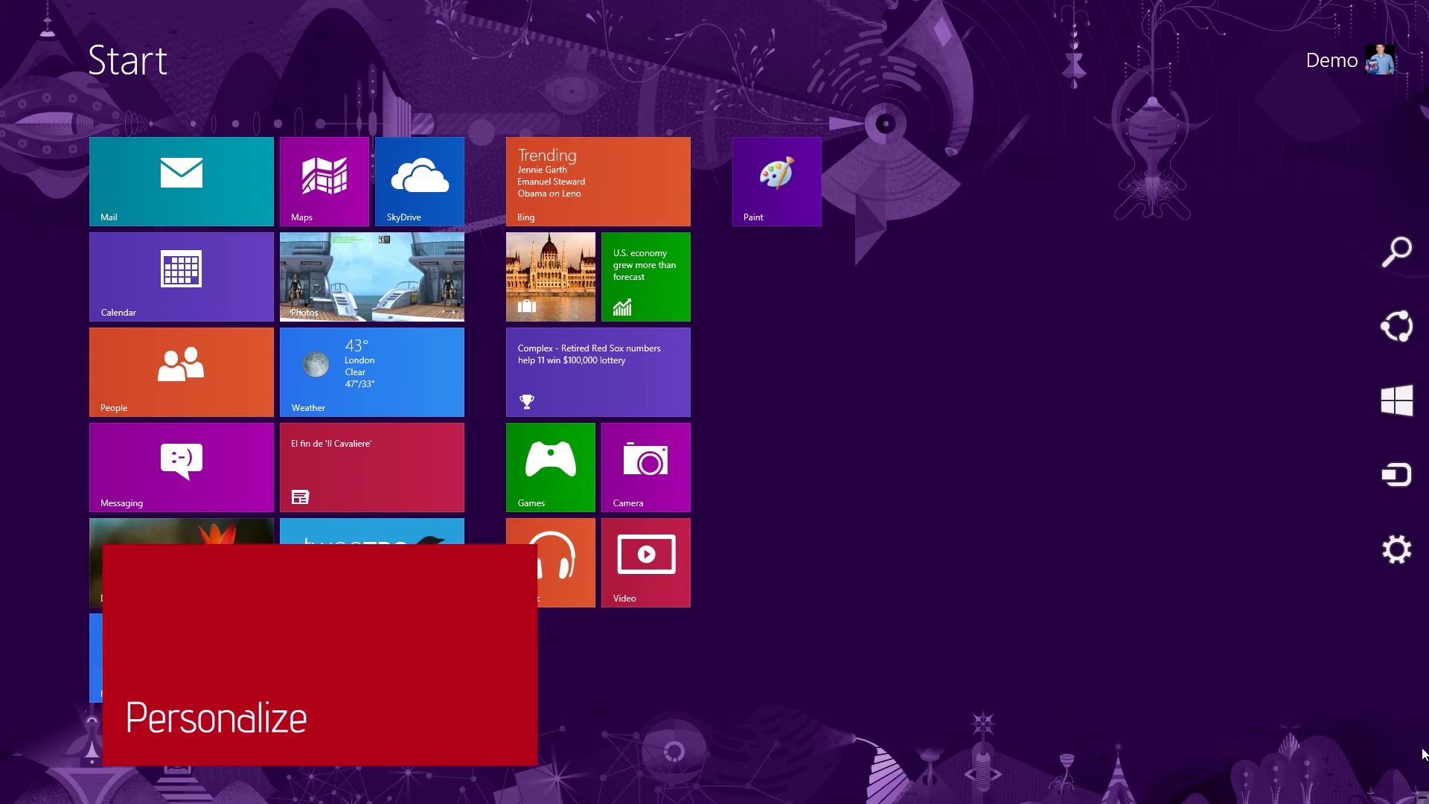
pyautogui.click(1396, 572)
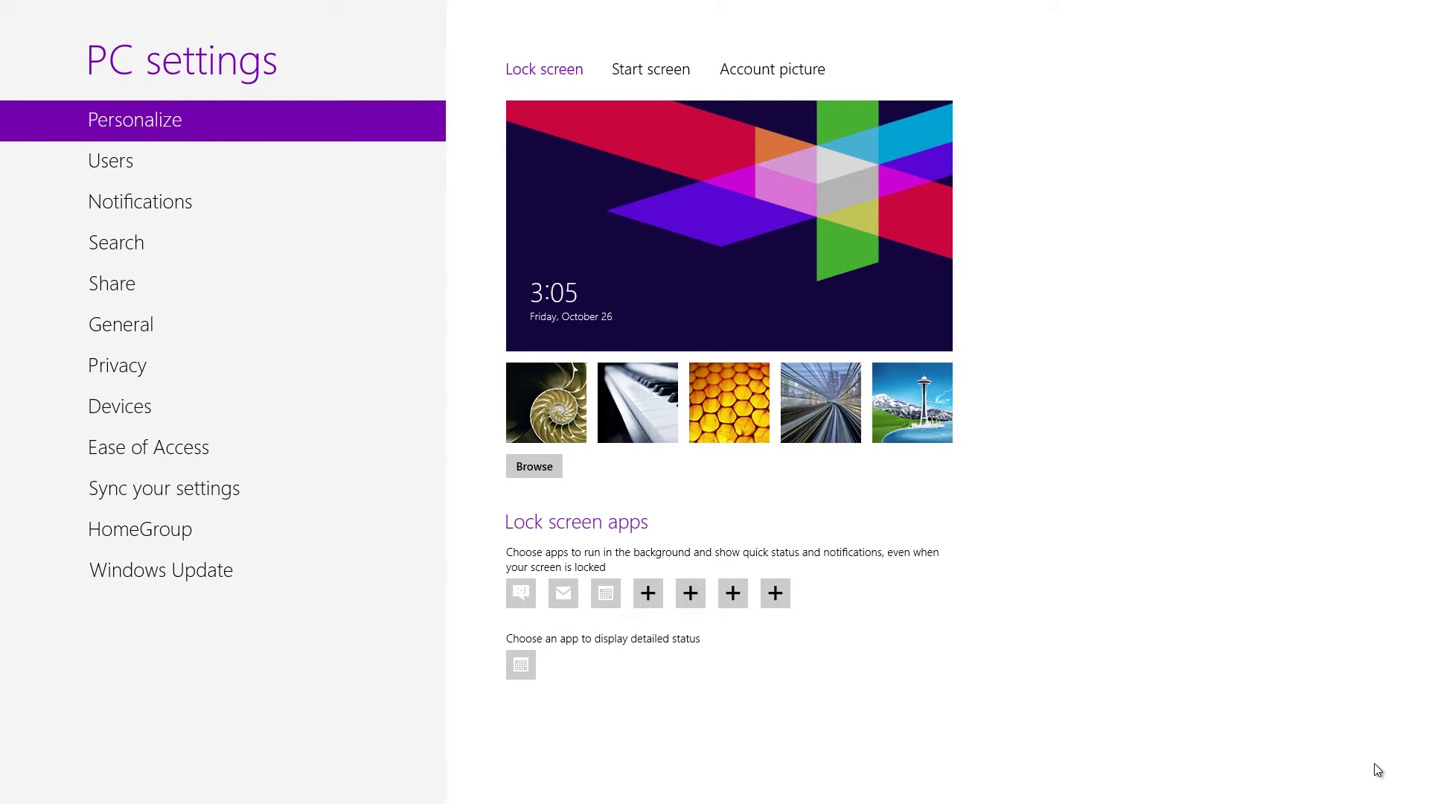
# Step: Try the nautilus picture, then set the piano keyboard photo as the lock screen background
pyautogui.click(544, 401)
pyautogui.click(628, 406)
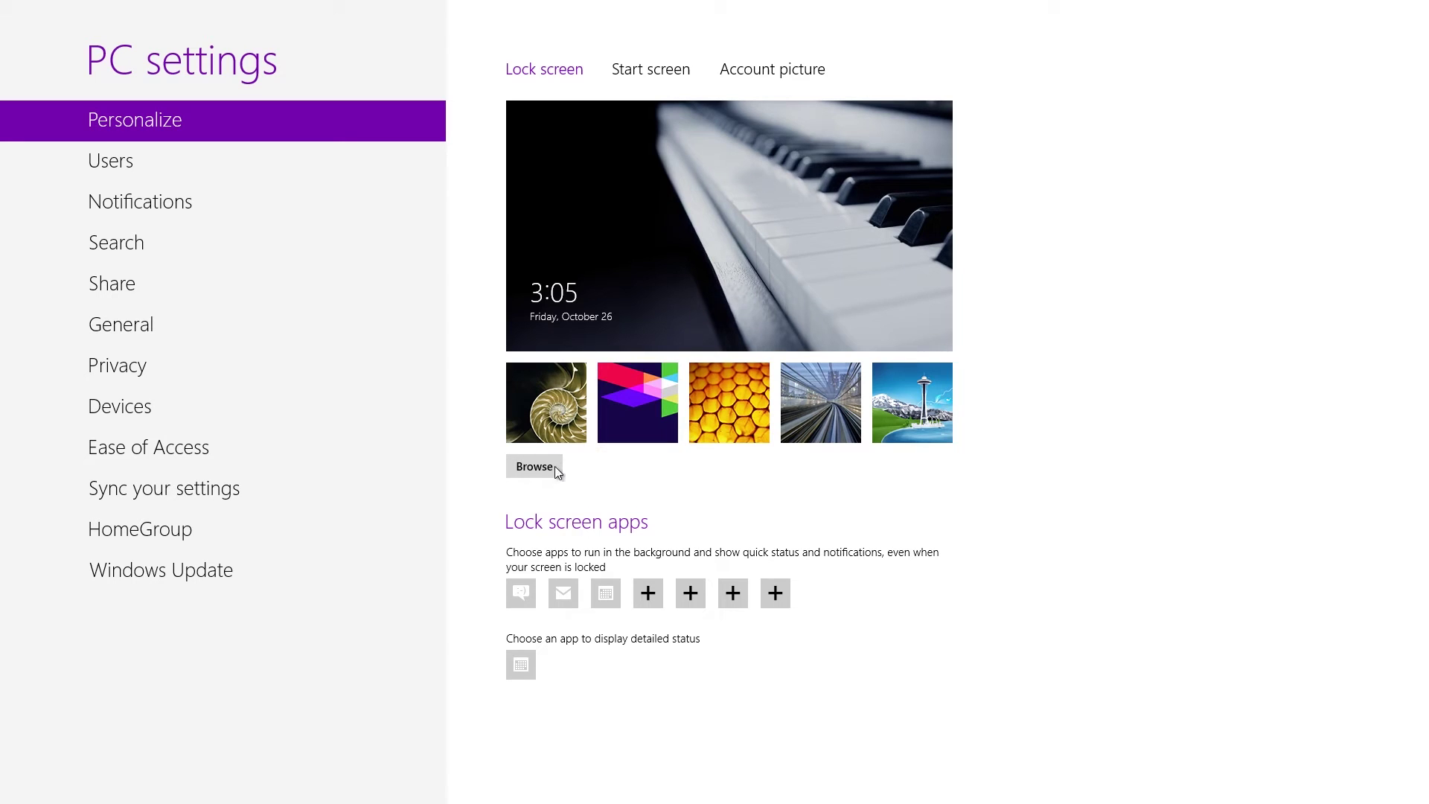
pyautogui.click(639, 69)
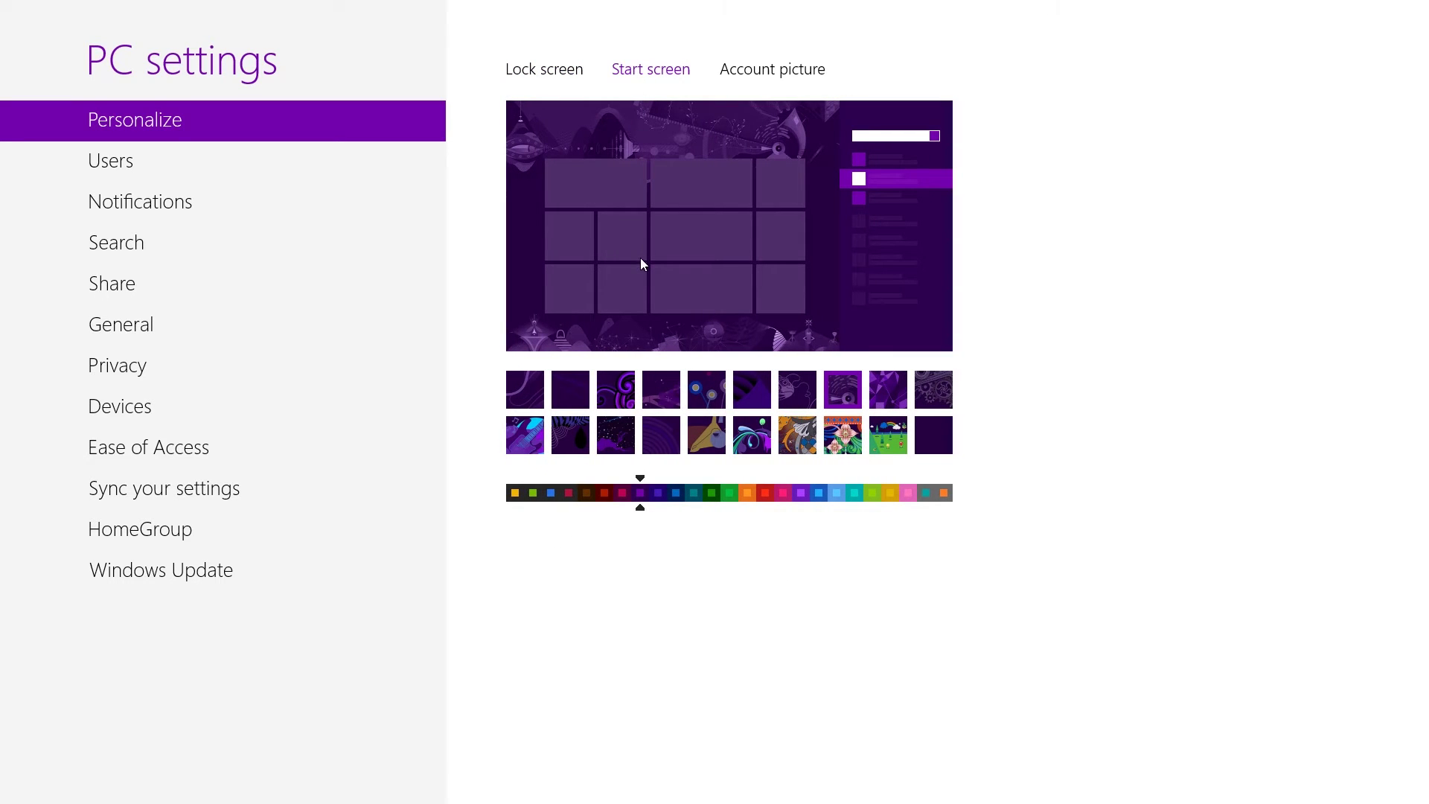
# Step: Try brown, teal and orange, then set the Start screen colour scheme to light blue
pyautogui.click(587, 493)
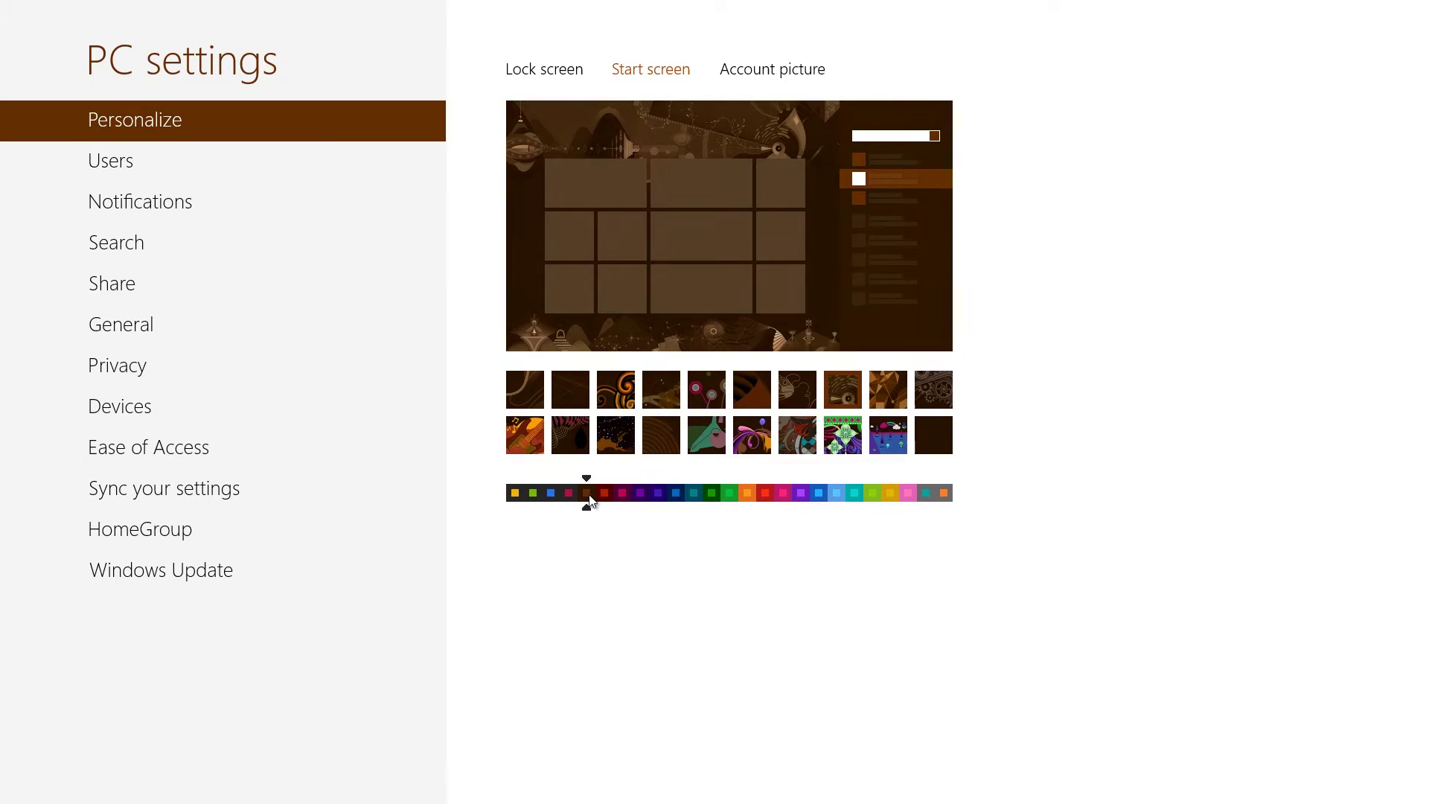
pyautogui.click(694, 493)
pyautogui.click(747, 494)
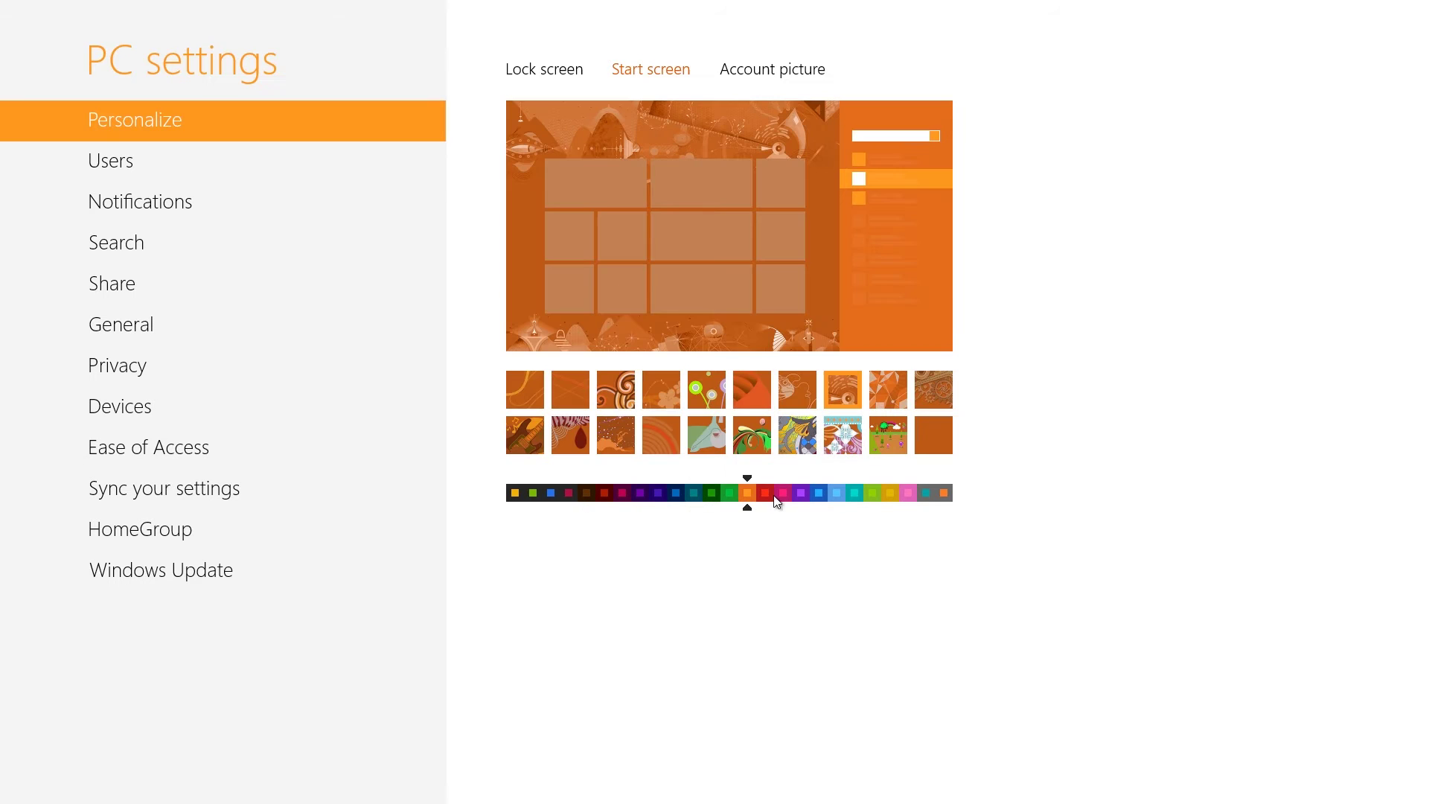
pyautogui.click(832, 498)
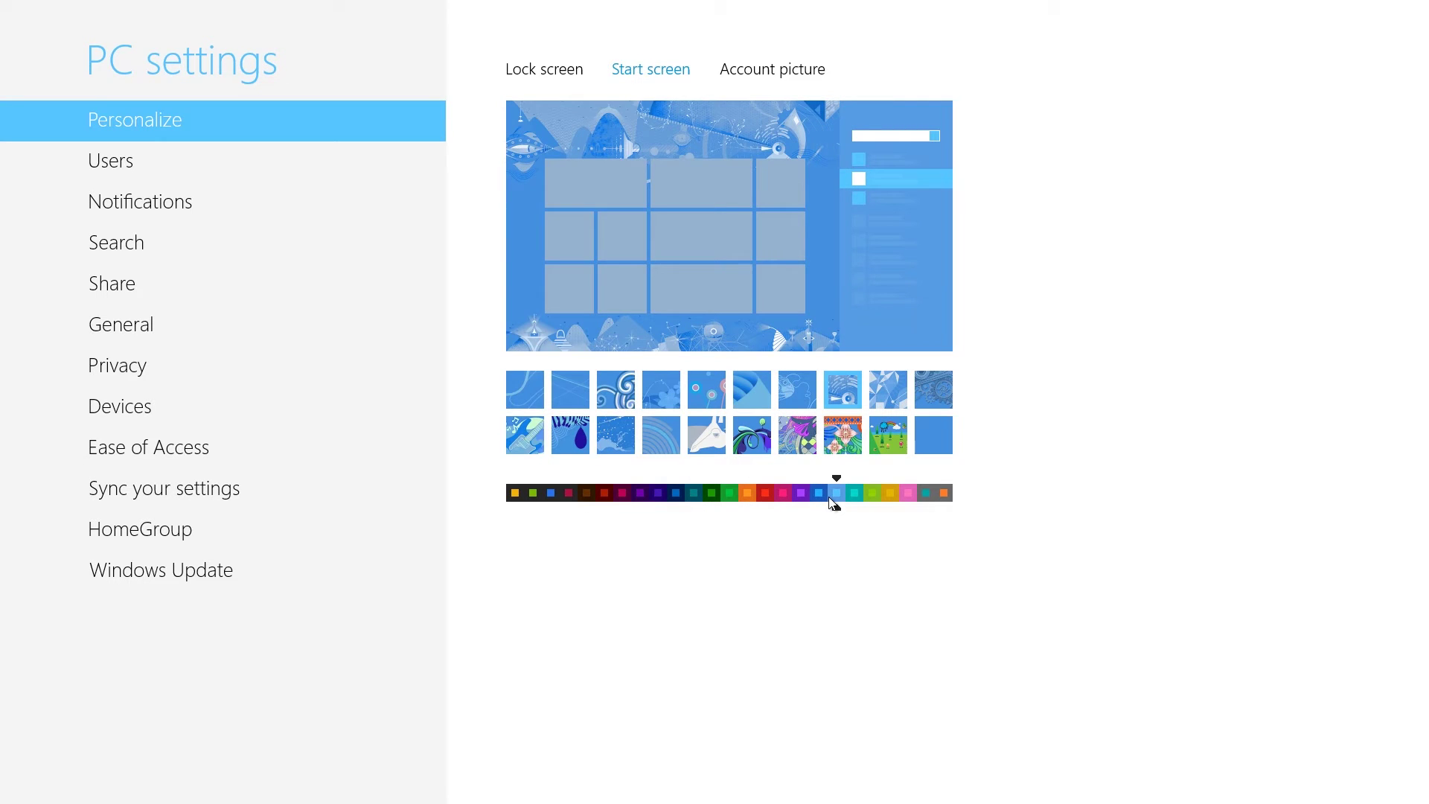
# Step: Preview Start screen background patterns and settle on the swirling pattern
pyautogui.click(791, 440)
pyautogui.click(797, 391)
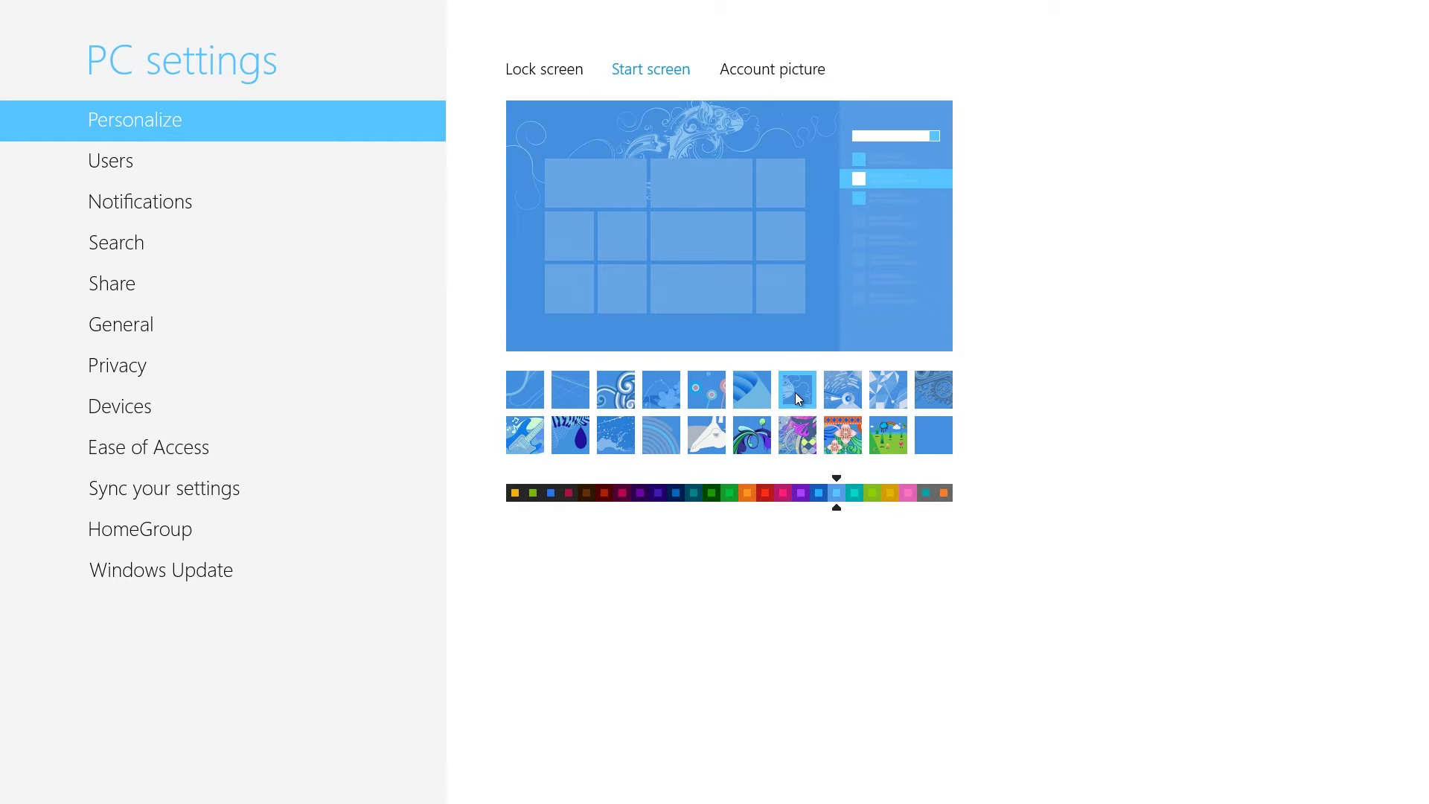
pyautogui.click(752, 389)
# Step: Set the woman-with-laptop photo as the account picture and go to the Users page
pyautogui.click(756, 75)
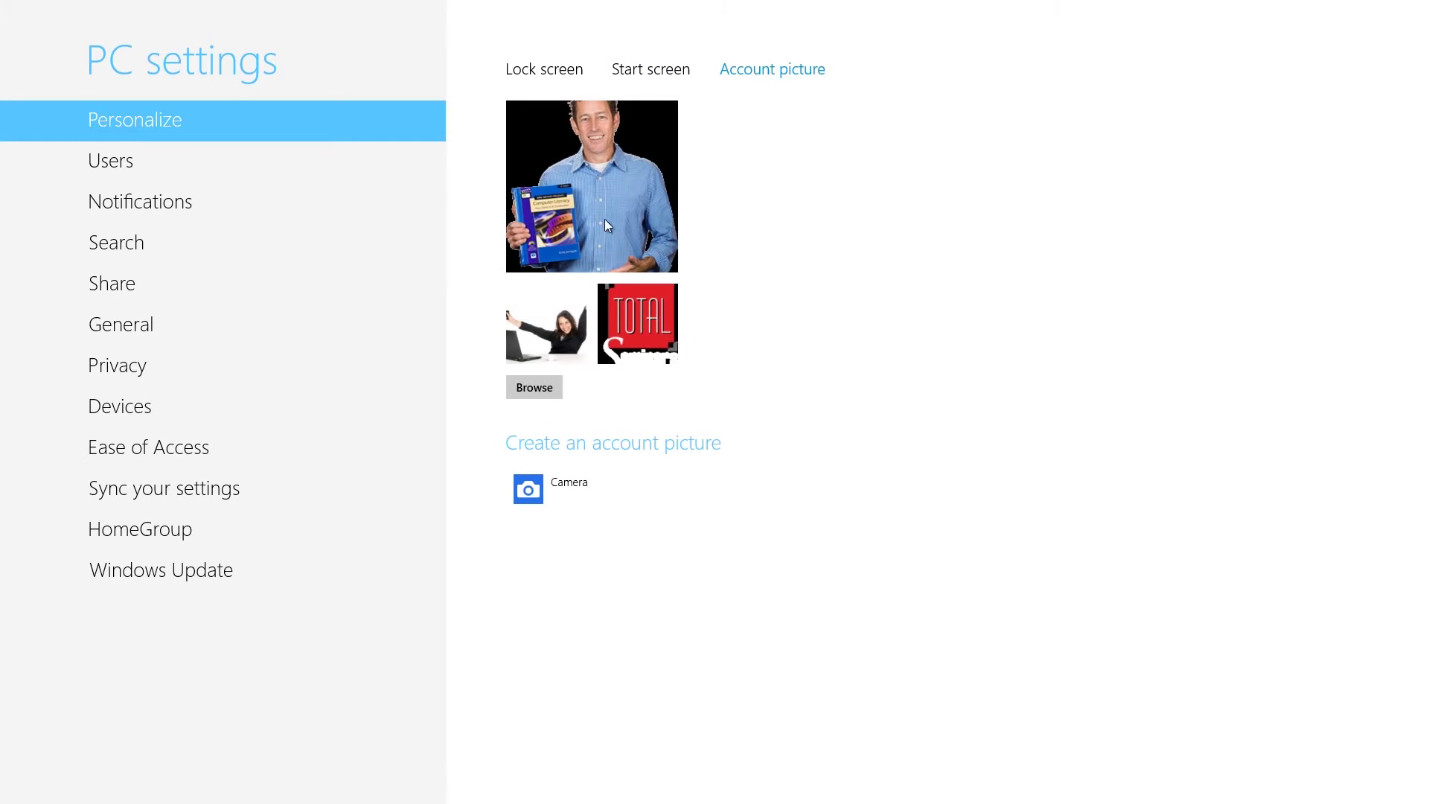
pyautogui.click(539, 345)
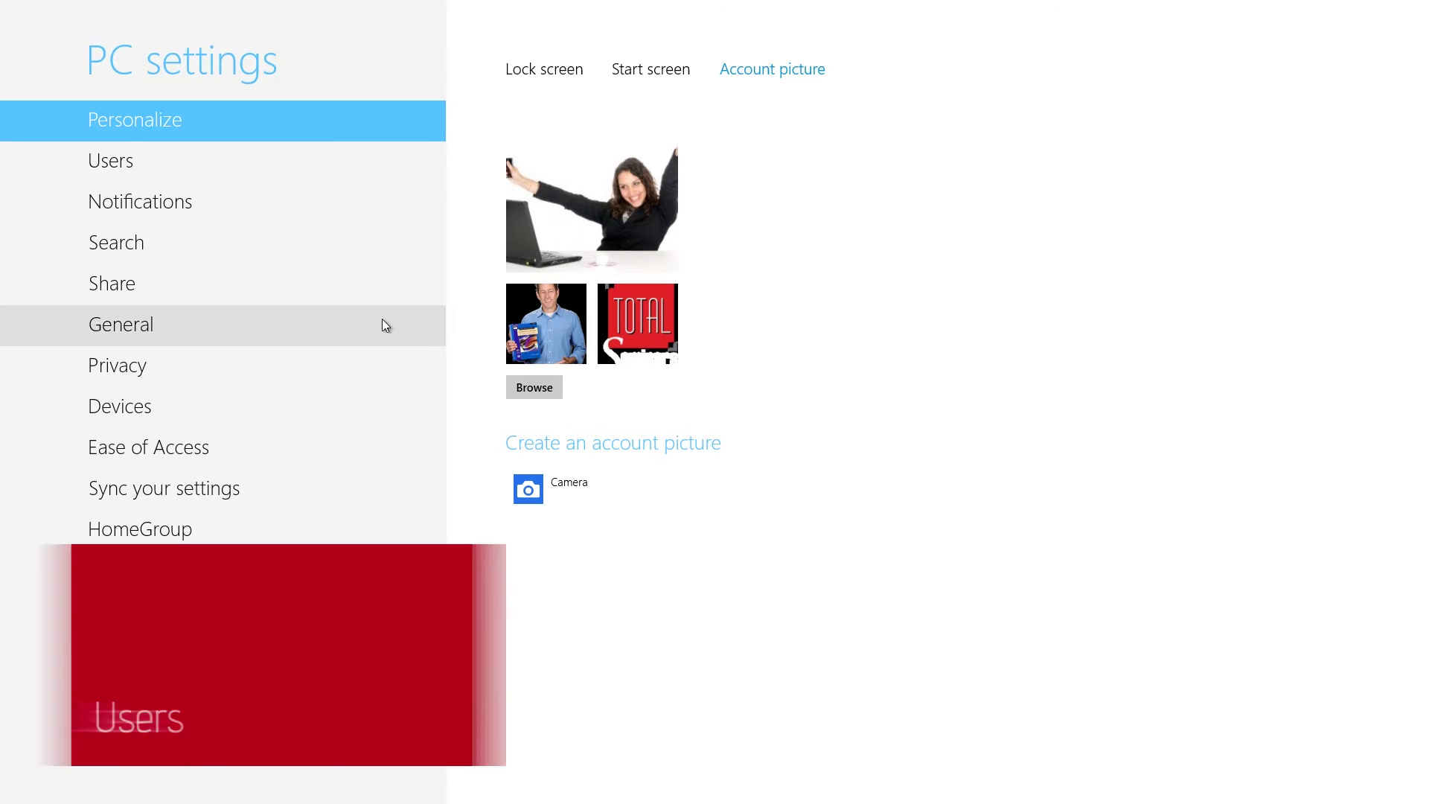
pyautogui.click(147, 167)
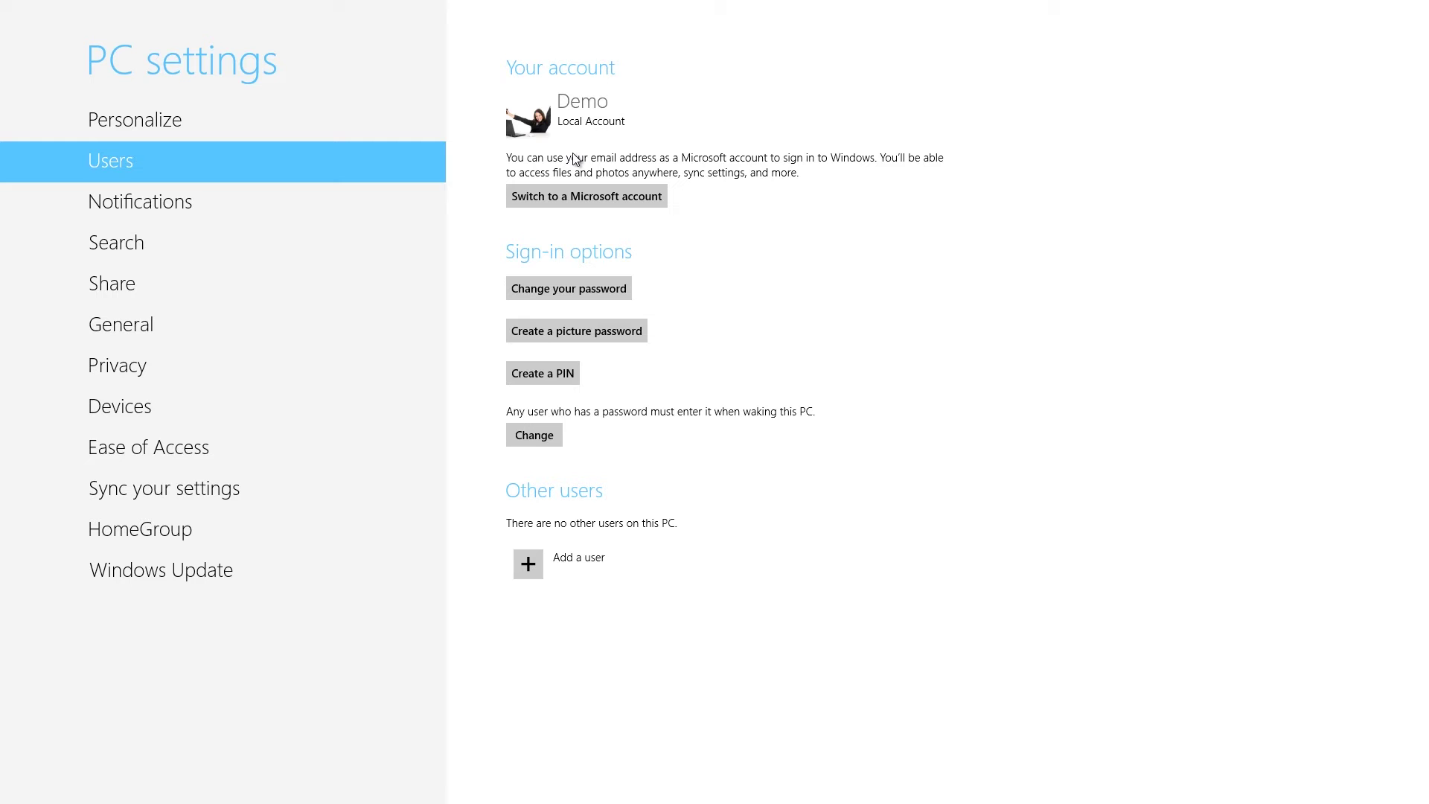
# Step: Start switching the local account to a Microsoft account
pyautogui.click(578, 200)
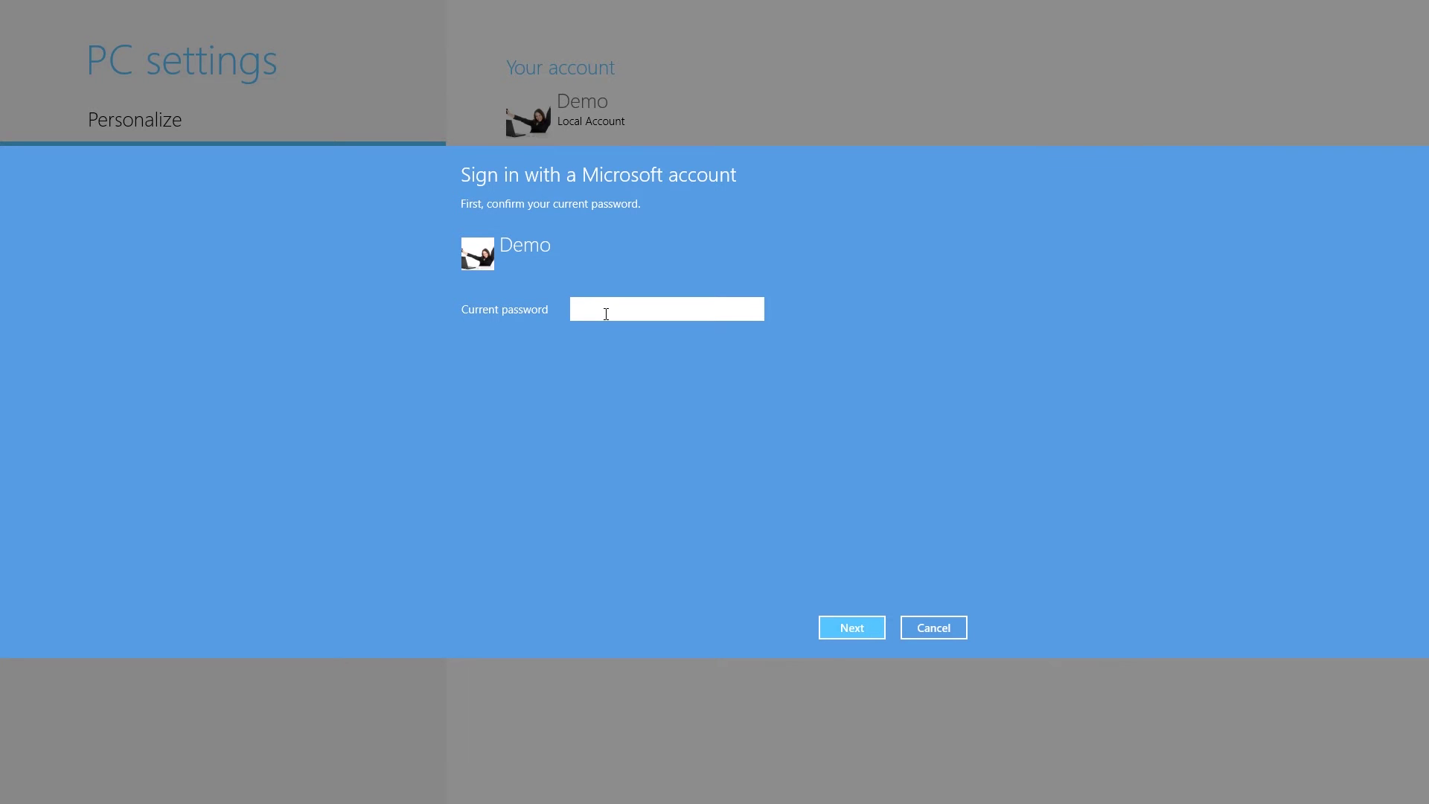
# Step: Enter the current account password, continue, then cancel the Microsoft account sign-in
pyautogui.write('*****')
pyautogui.press('Return')
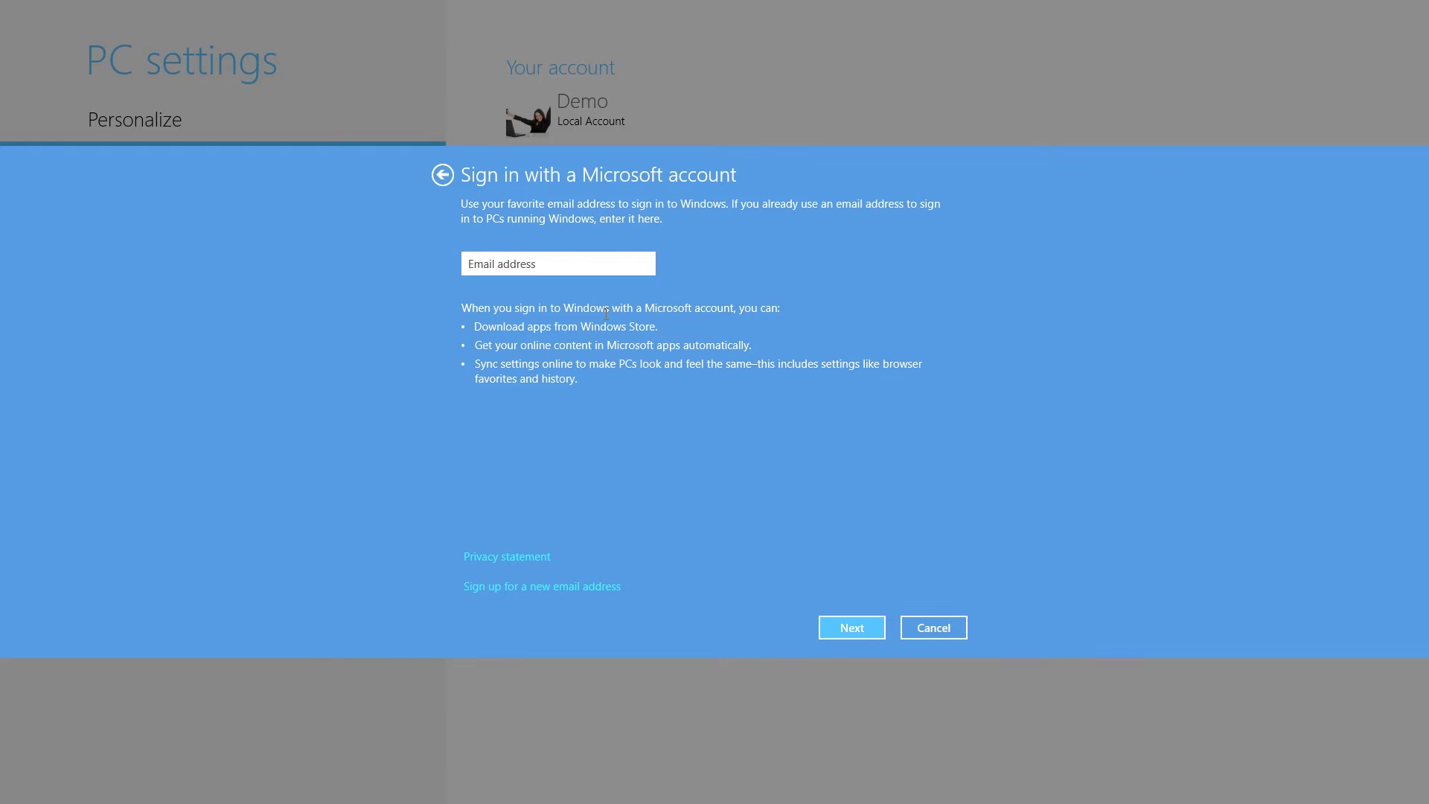
pyautogui.press('Escape')
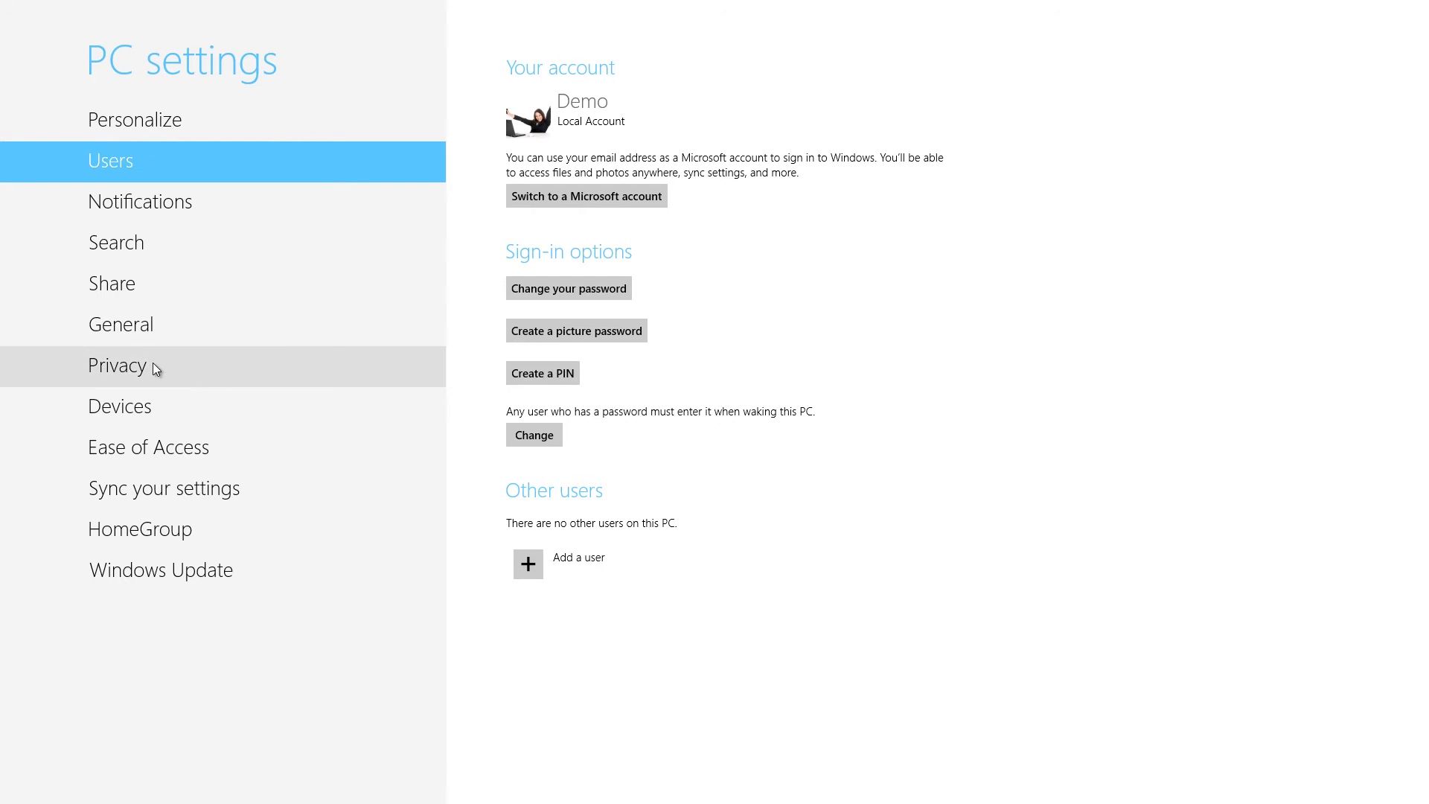
# Step: In Notifications, switch all app notifications off and back on
pyautogui.click(229, 203)
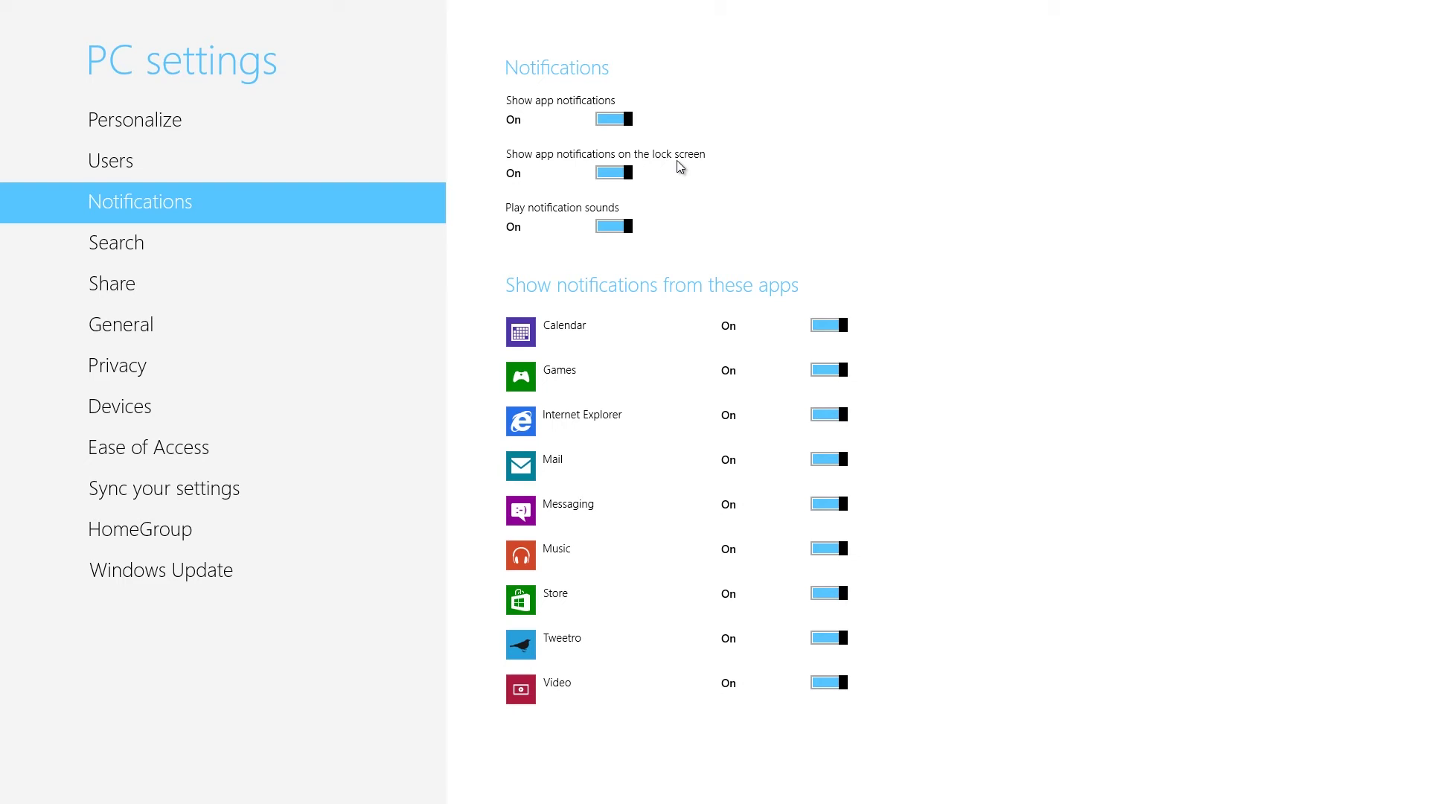
pyautogui.click(627, 119)
pyautogui.click(628, 121)
# Step: Turn off notifications for Calendar, Internet Explorer, Messaging, Store and Video
pyautogui.click(836, 326)
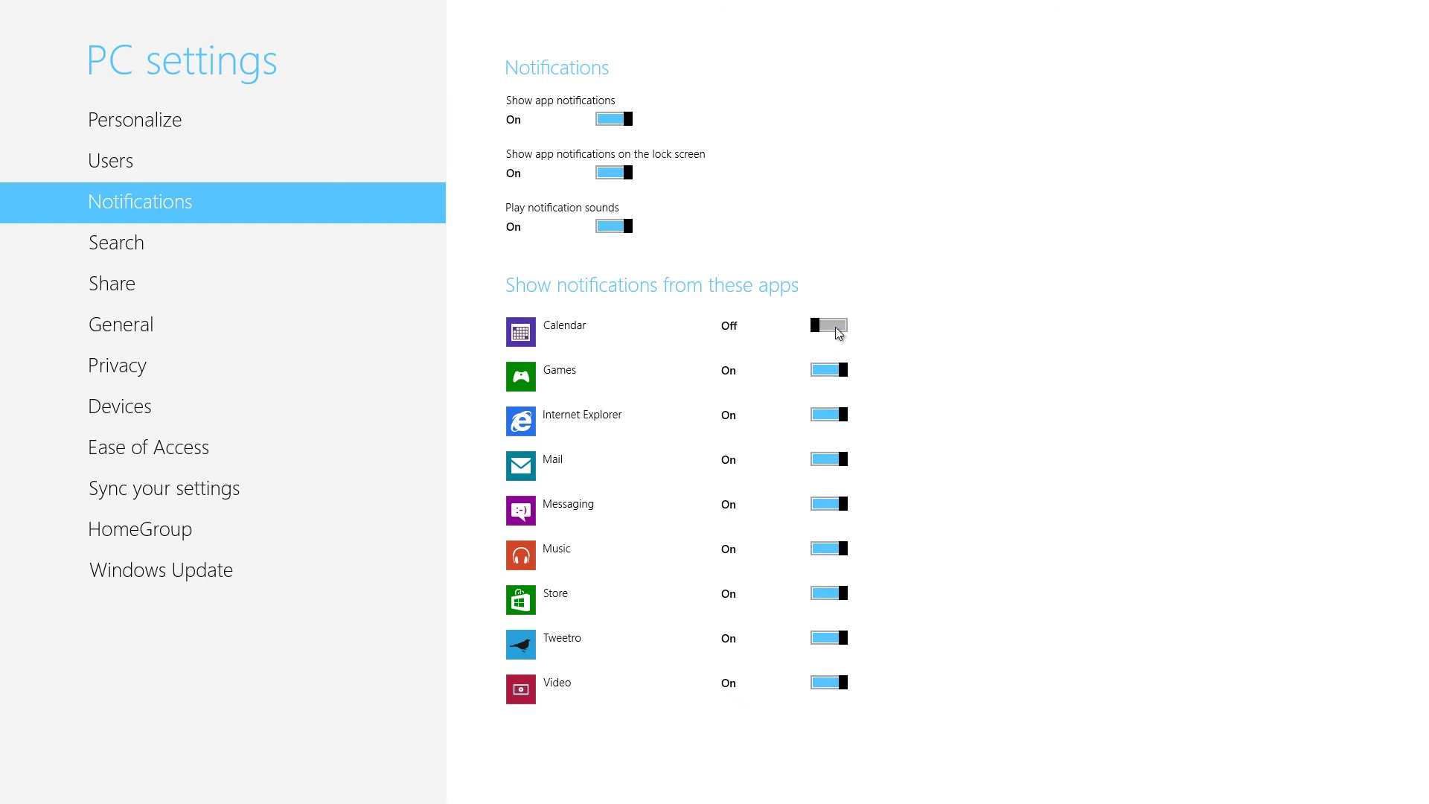
pyautogui.click(826, 415)
pyautogui.click(825, 505)
pyautogui.click(822, 593)
pyautogui.click(832, 684)
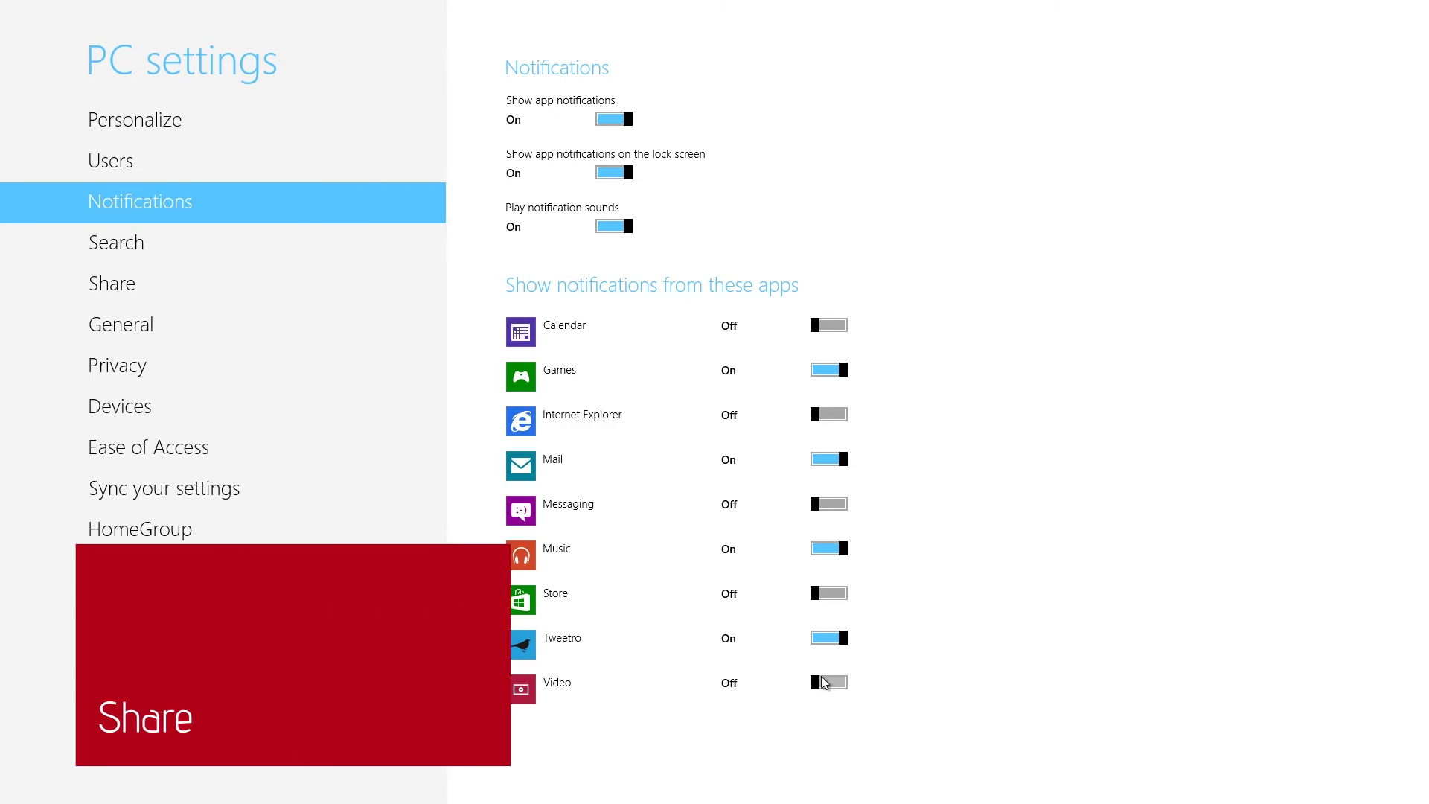
pyautogui.click(246, 291)
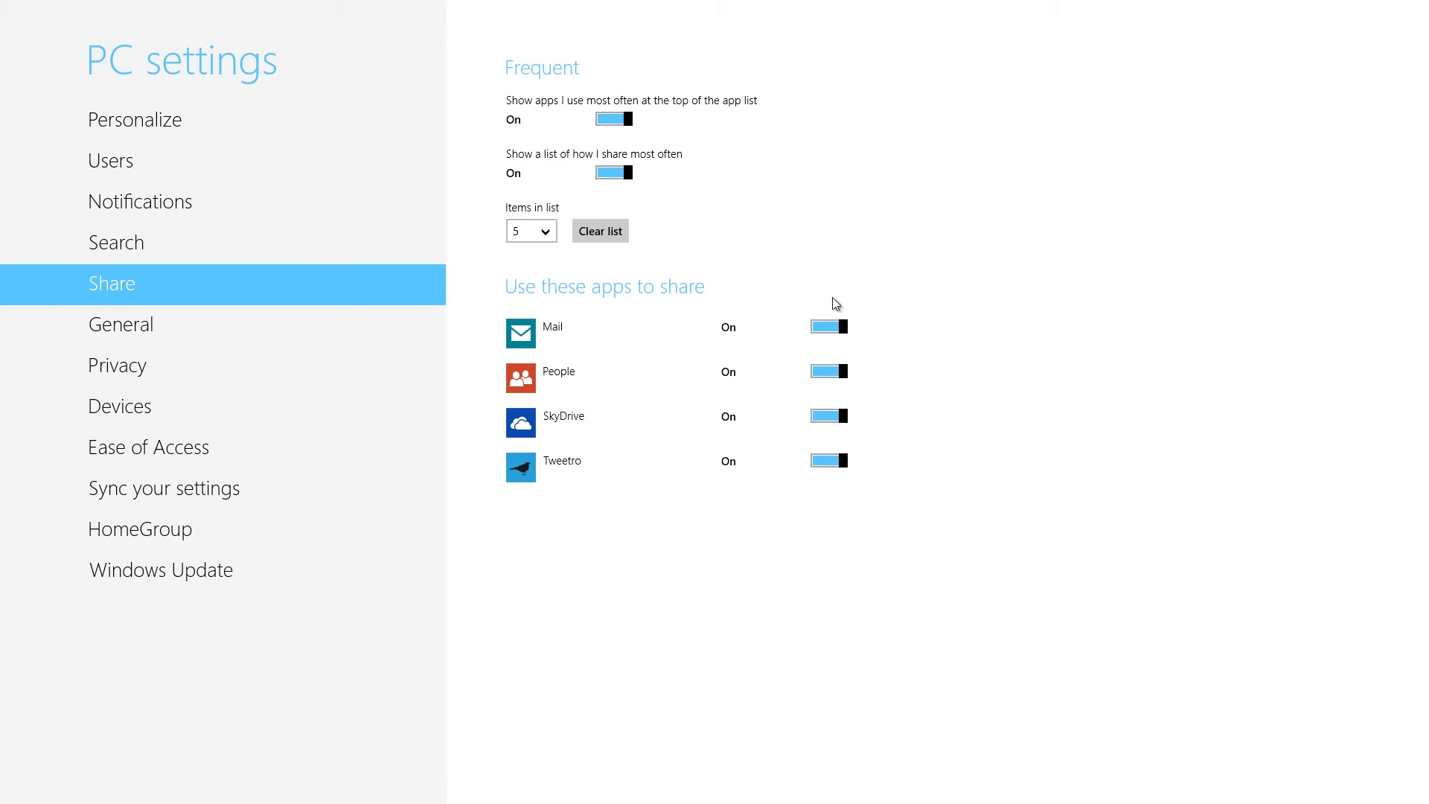
# Step: Turn off Mail and SkyDrive as share targets, keeping People and Tweetro on
pyautogui.click(834, 328)
pyautogui.click(834, 417)
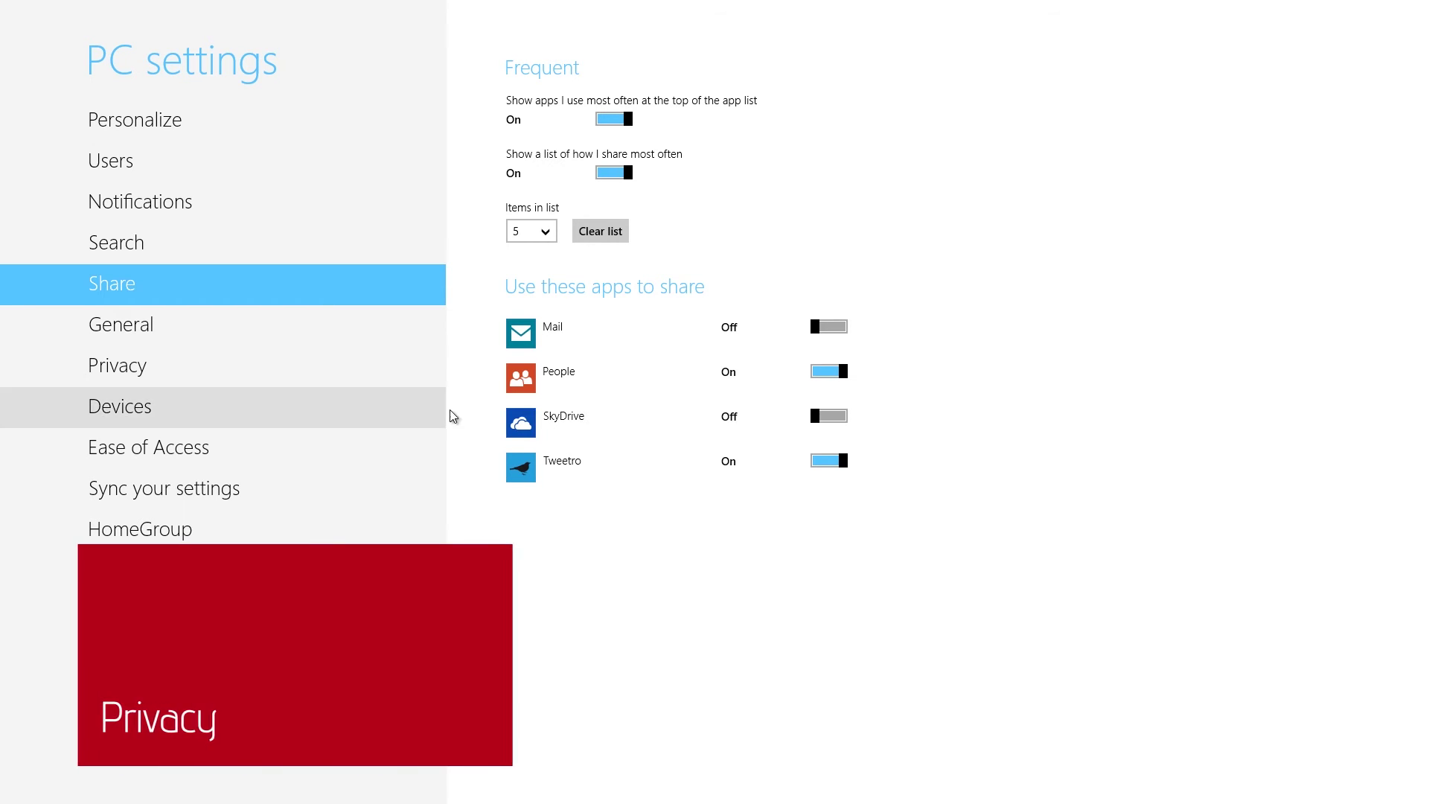
pyautogui.click(213, 374)
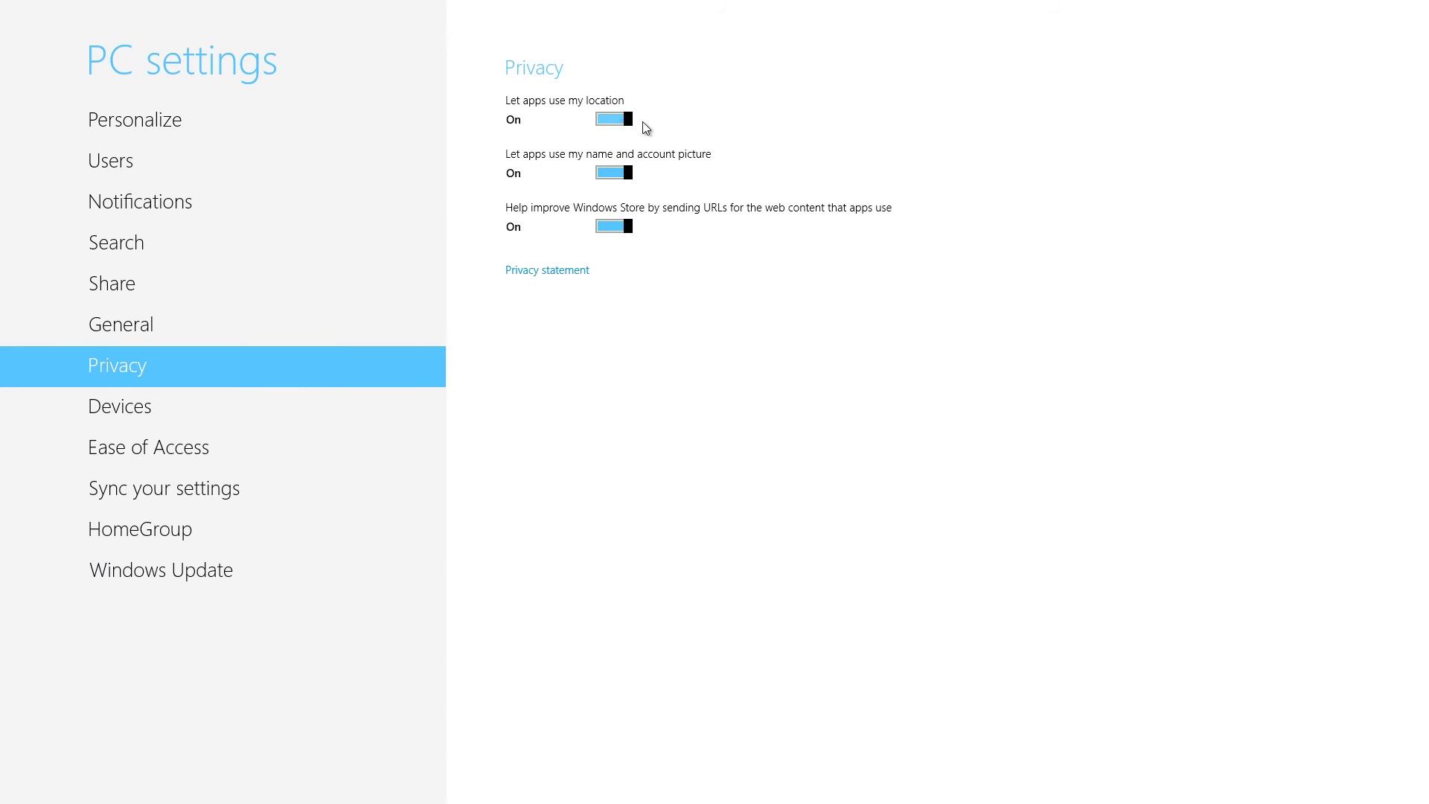
# Step: Toggle the location, name and account picture, and Store URL privacy options off and on again
pyautogui.click(622, 118)
pyautogui.click(622, 118)
pyautogui.click(624, 171)
pyautogui.click(625, 178)
pyautogui.click(625, 226)
pyautogui.click(626, 227)
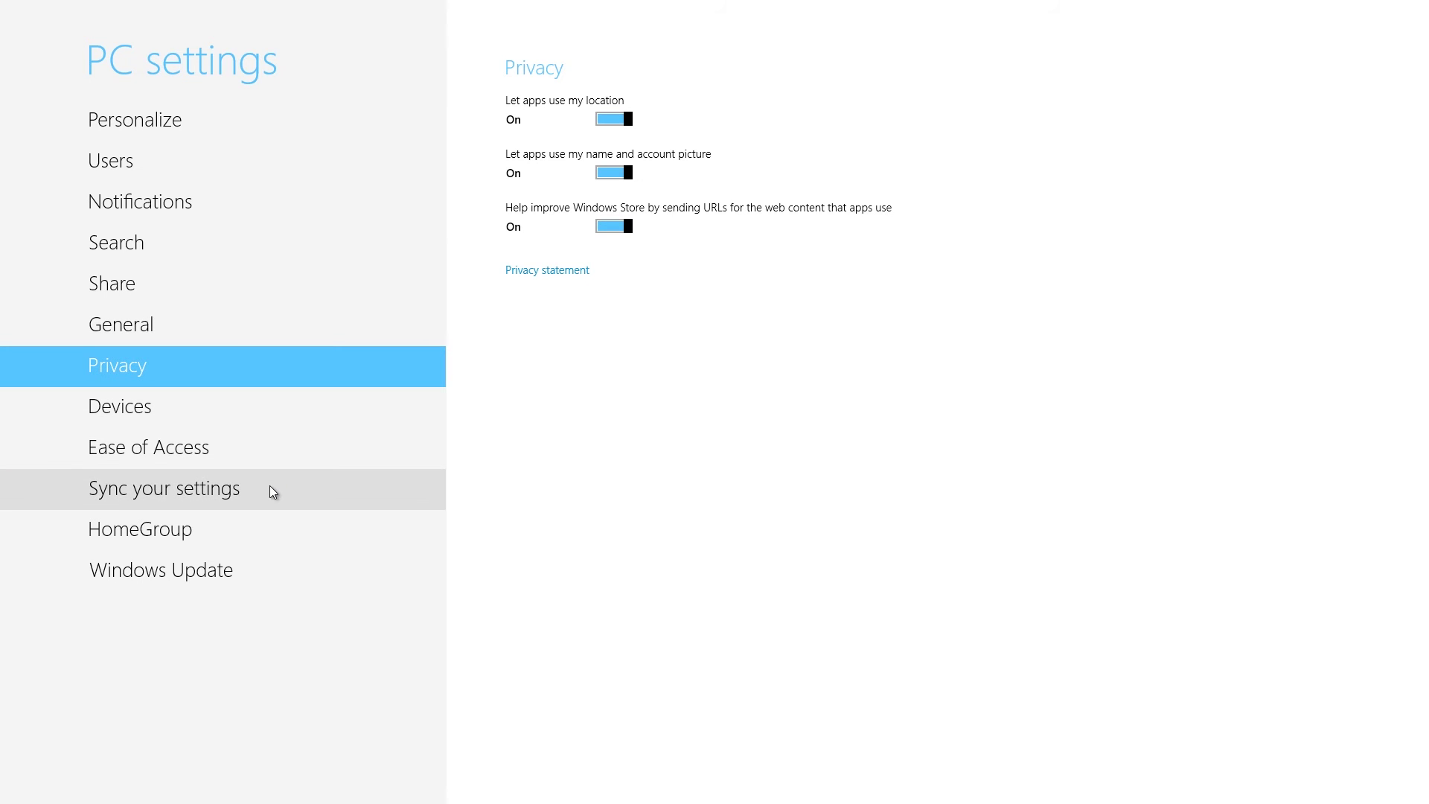
pyautogui.click(208, 497)
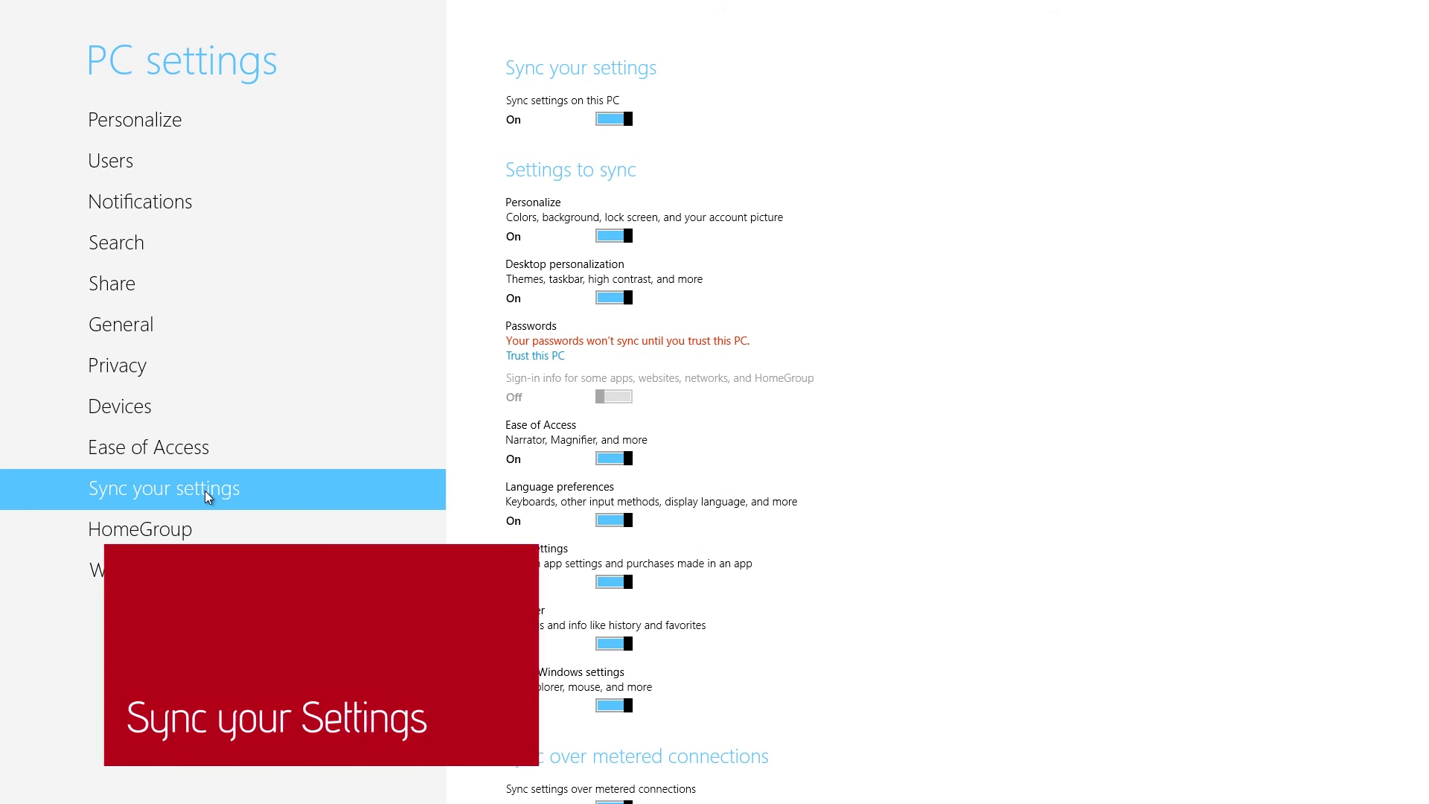
# Step: Turn off Personalize syncing, leaving Sync settings and Desktop personalization on
pyautogui.click(621, 236)
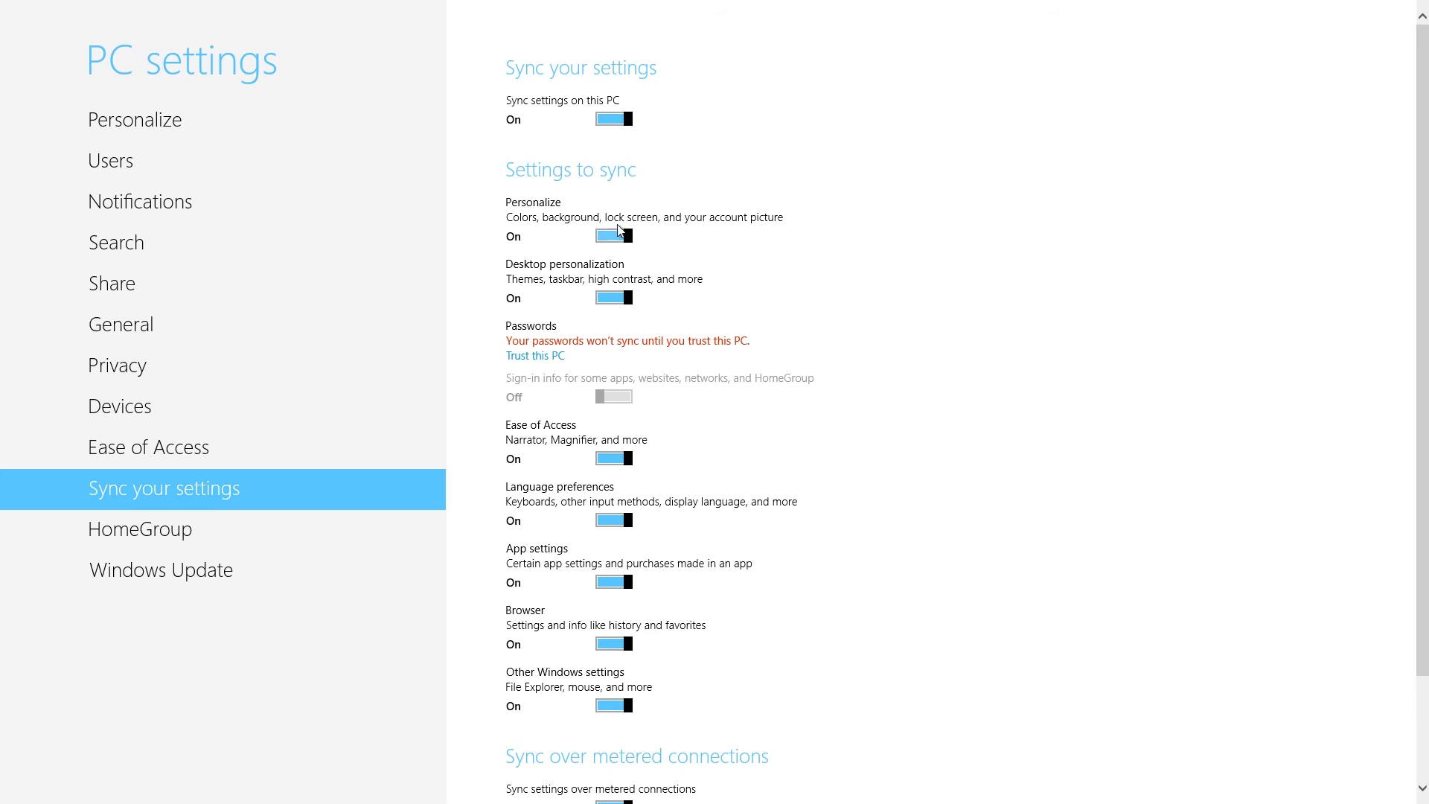
pyautogui.click(605, 118)
pyautogui.click(605, 119)
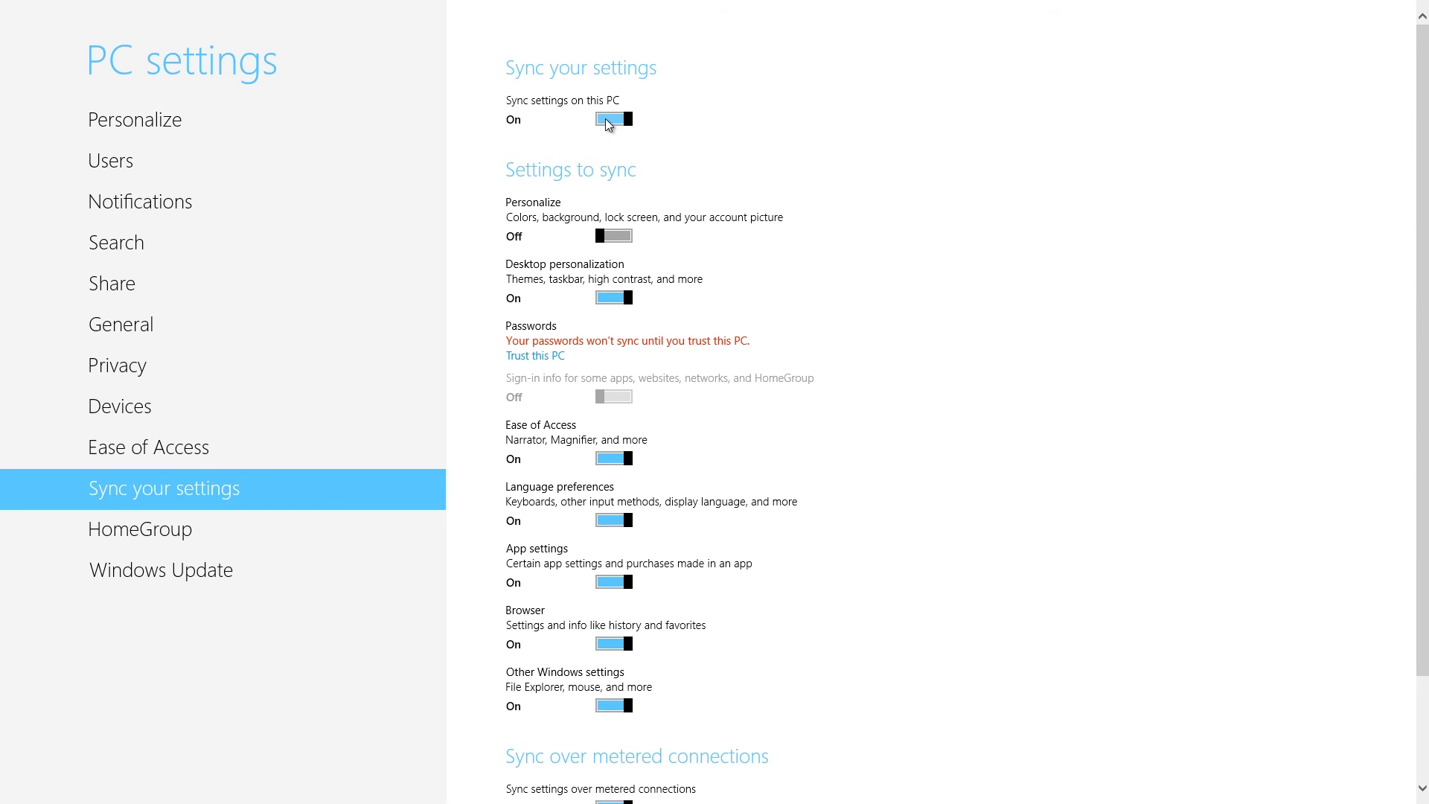
pyautogui.click(633, 304)
pyautogui.click(633, 303)
pyautogui.scroll(-2, 635, 479)
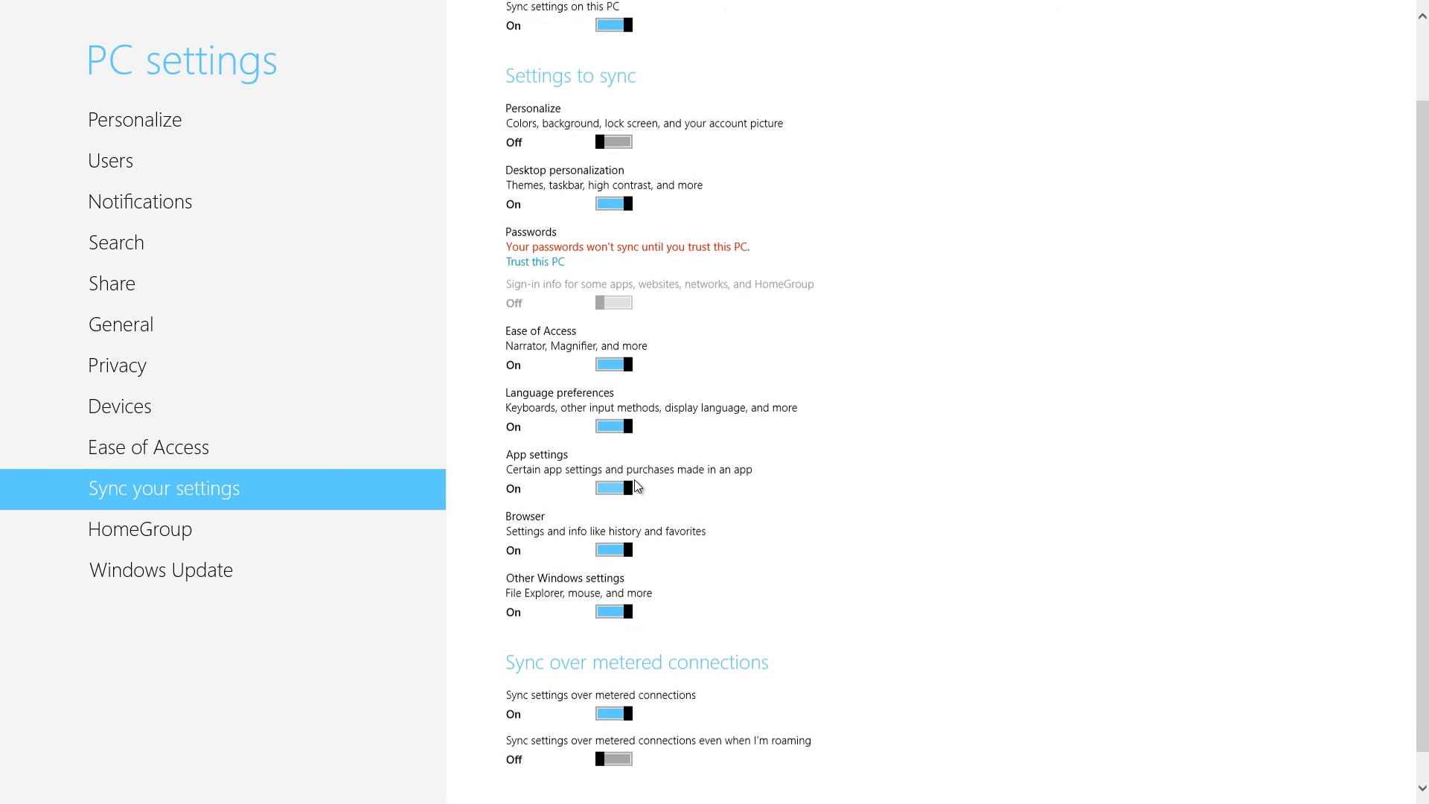